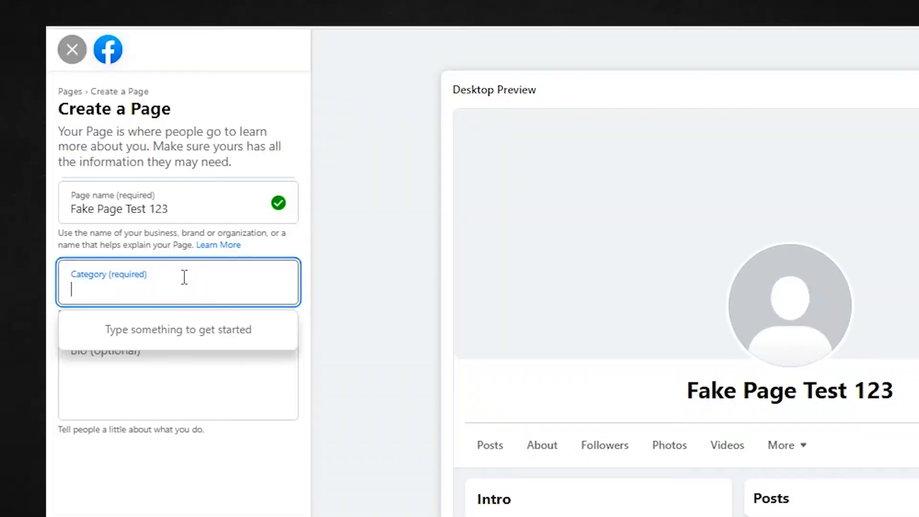
# Search the Page category suggestions for "restaur" and "marketing"
pyautogui.write('restaur')
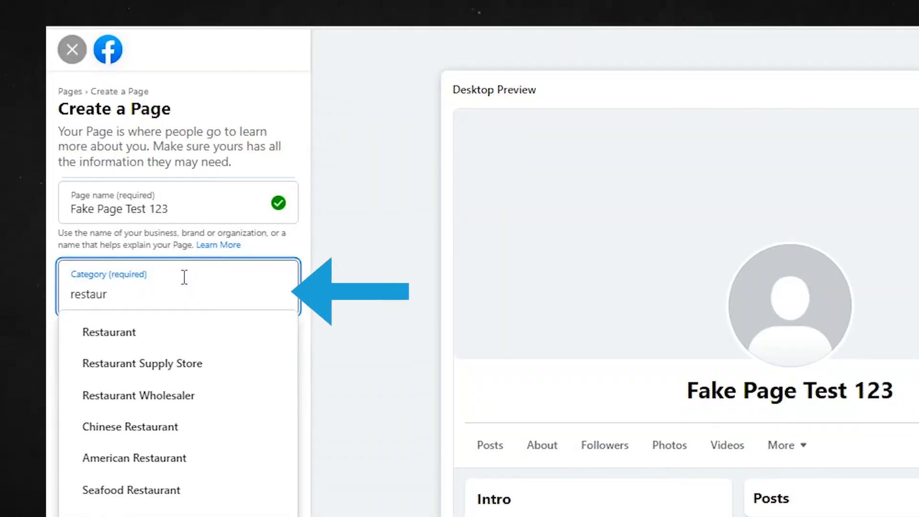
pyautogui.scroll(-2, 235, 399)
pyautogui.scroll(-1, 235, 407)
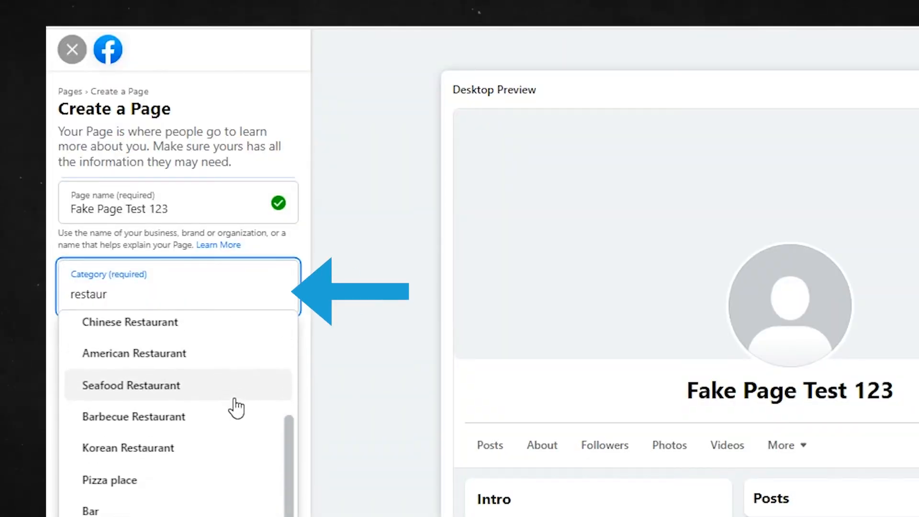
pyautogui.press('BackSpace')
pyautogui.press('BackSpace')
pyautogui.press('BackSpace')
pyautogui.press('BackSpace')
pyautogui.press('BackSpace')
pyautogui.press('BackSpace')
pyautogui.press('BackSpace')
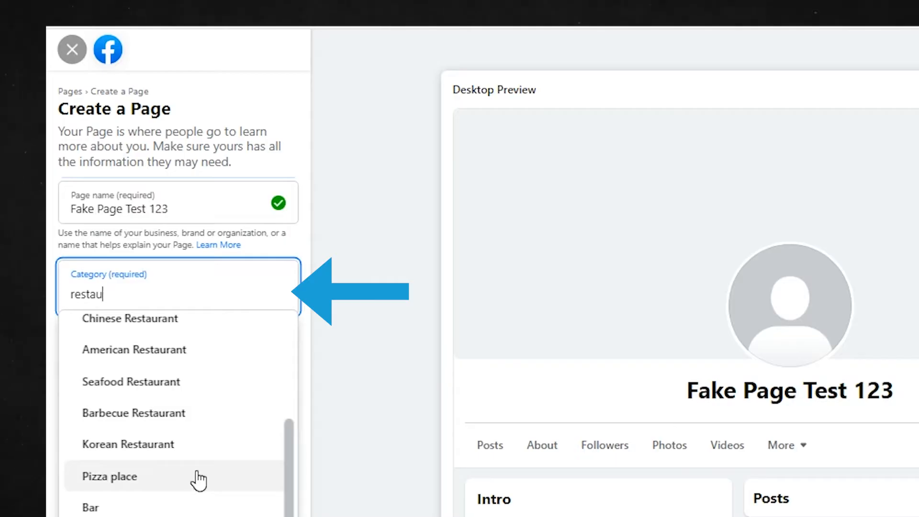
pyautogui.write('marketing')
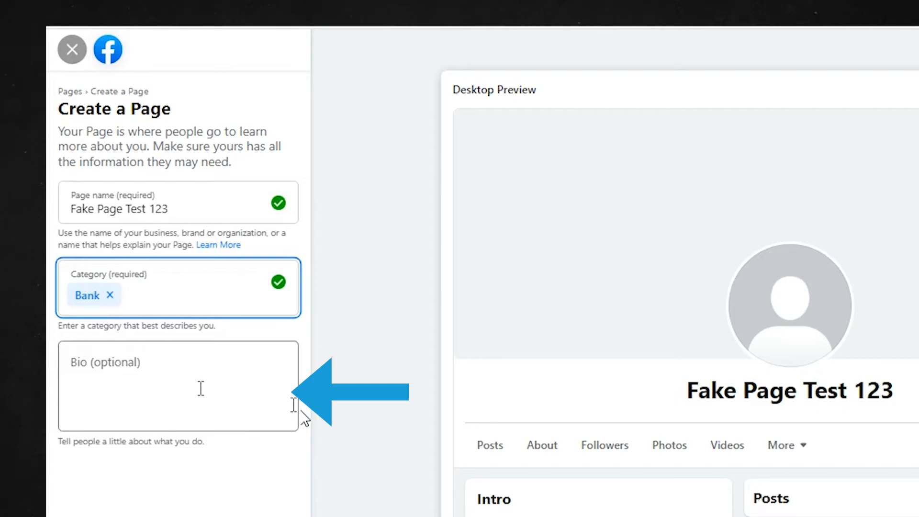
# Fill in the Page's bio with "[INSERT OPTIMIZED BIO WITH STRATEGIC KEYWORDS HERE]"
pyautogui.click(201, 388)
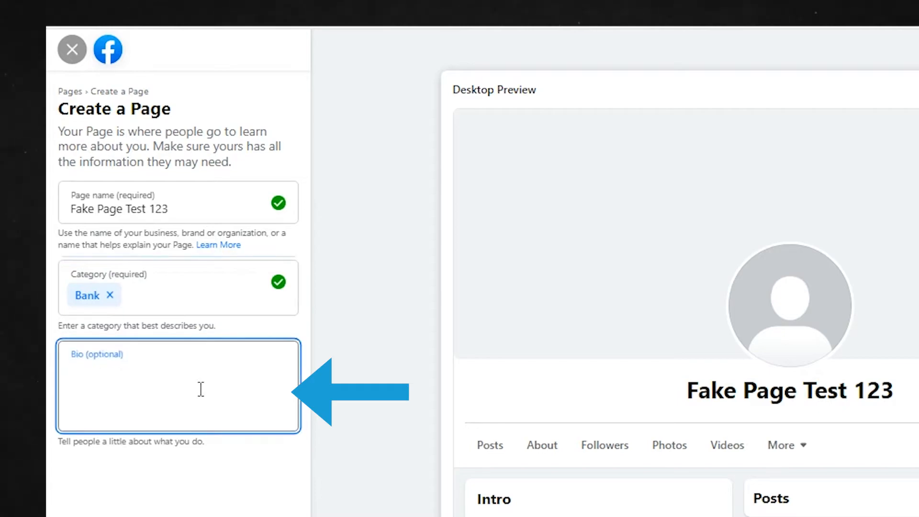
pyautogui.write('[INSERT ')
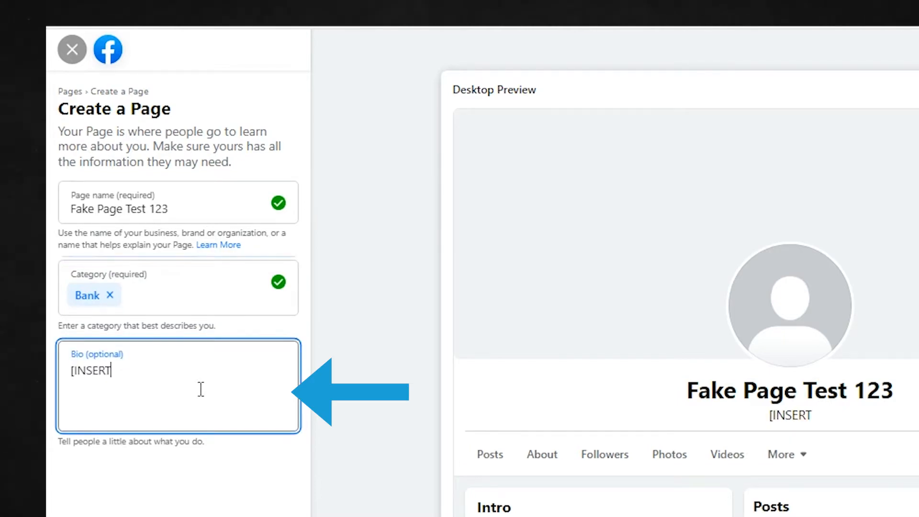
pyautogui.write('OPTIMIZED B')
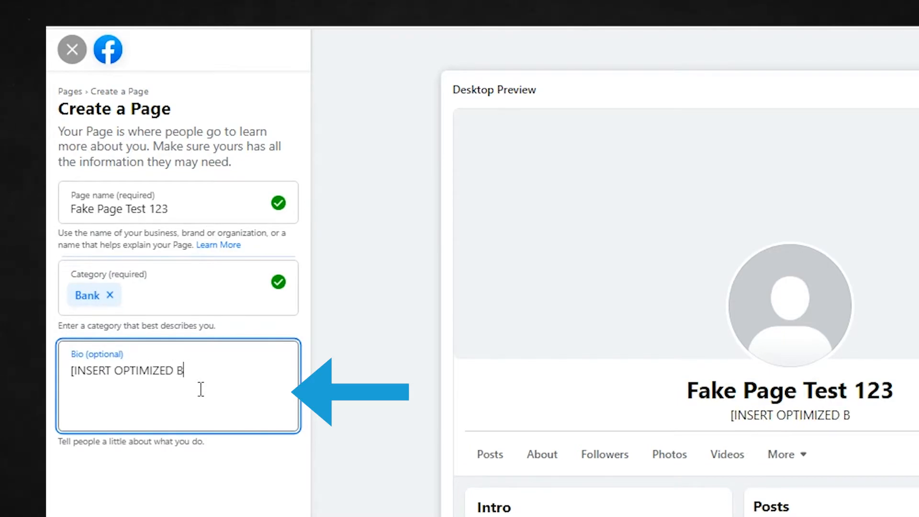
pyautogui.write('IO WITH S')
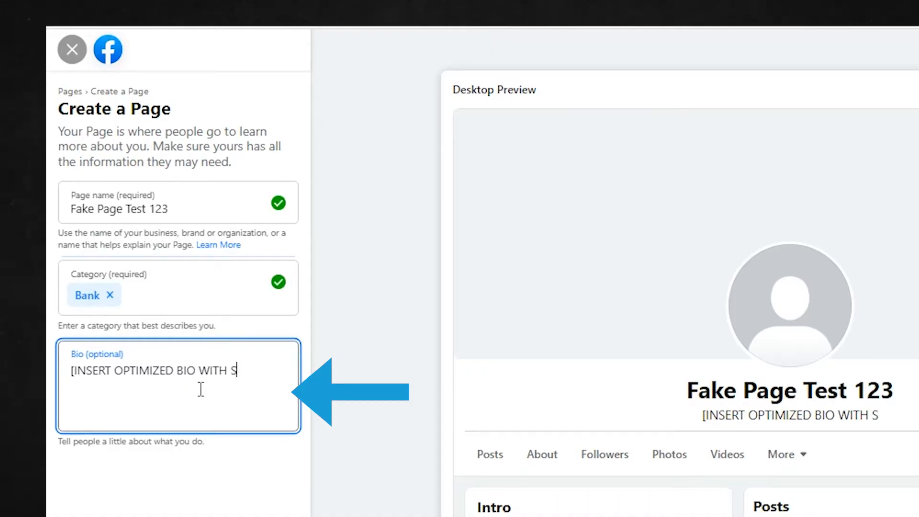
pyautogui.write('TRATEGIC KEYWORDS HERE')
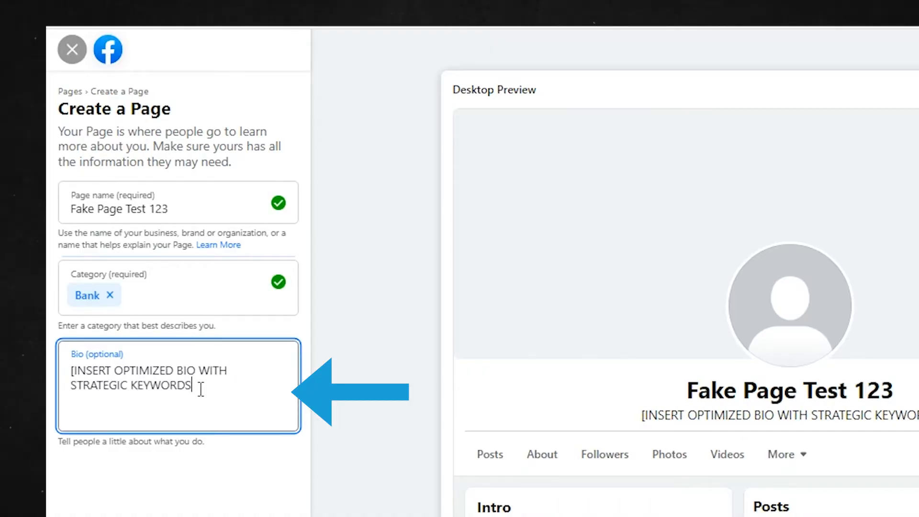
pyautogui.write(']')
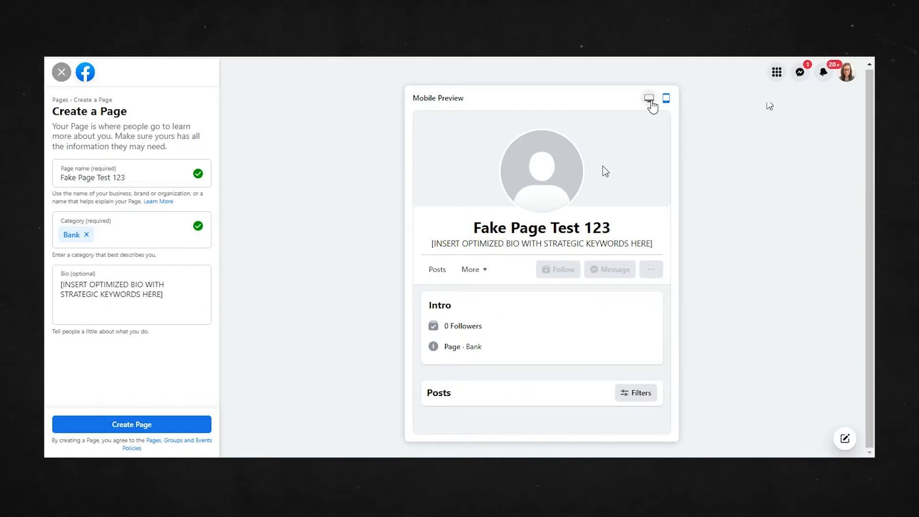
# Switch the Page preview to the desktop layout and create the Page
pyautogui.click(650, 101)
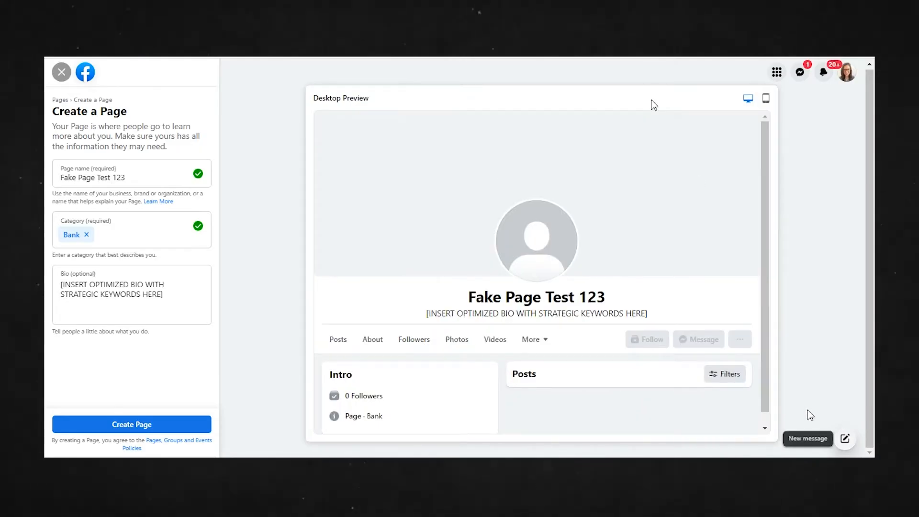
pyautogui.click(143, 425)
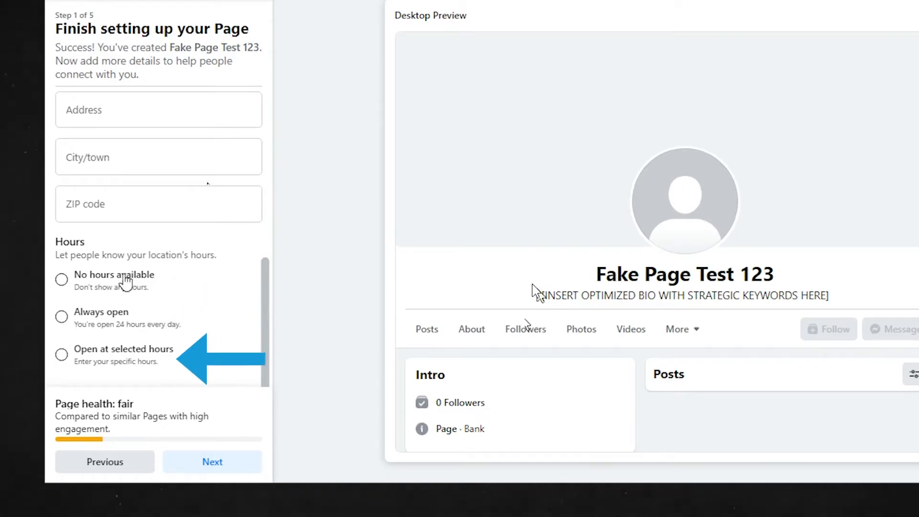
# Set the location's hours to No hours available and continue to customizing the Page
pyautogui.click(75, 352)
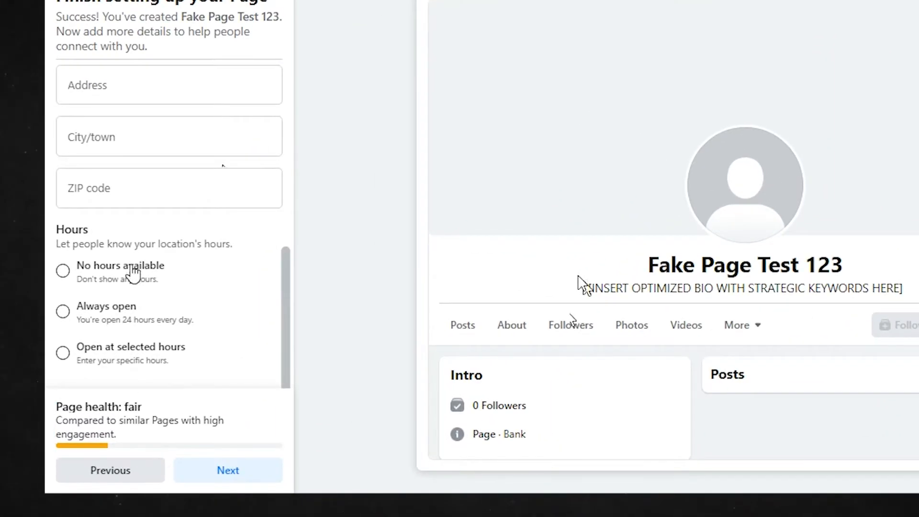
pyautogui.click(133, 271)
pyautogui.click(231, 472)
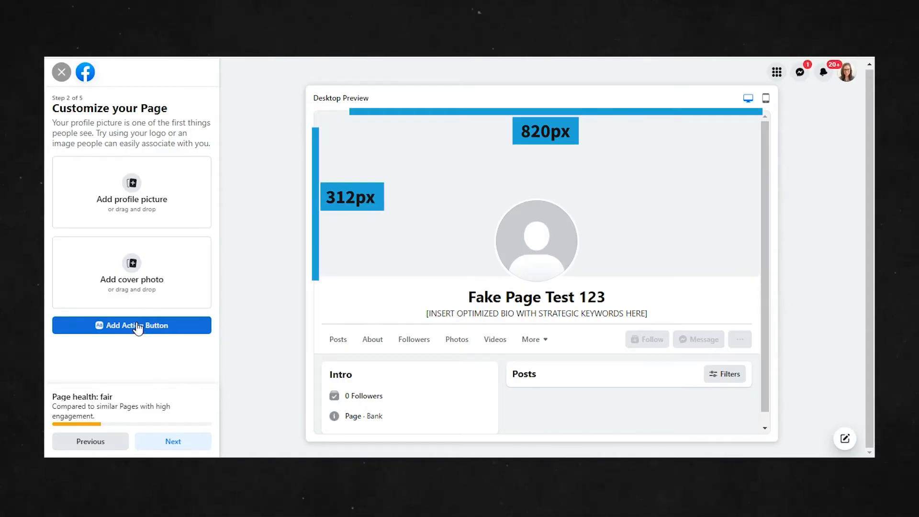
# Try to set up a Contact Us action button that opens a website link
pyautogui.click(765, 99)
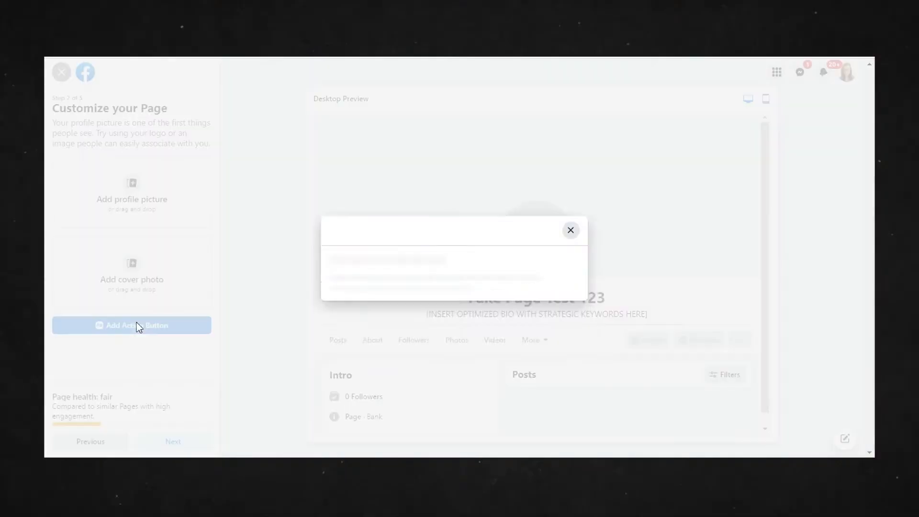
pyautogui.scroll(-3, 520, 311)
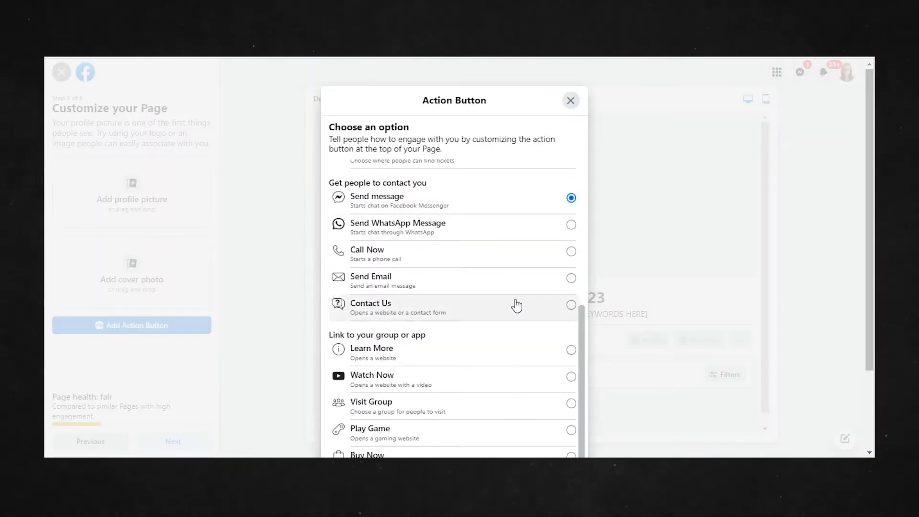
pyautogui.scroll(-2, 633, 320)
pyautogui.scroll(3, 488, 302)
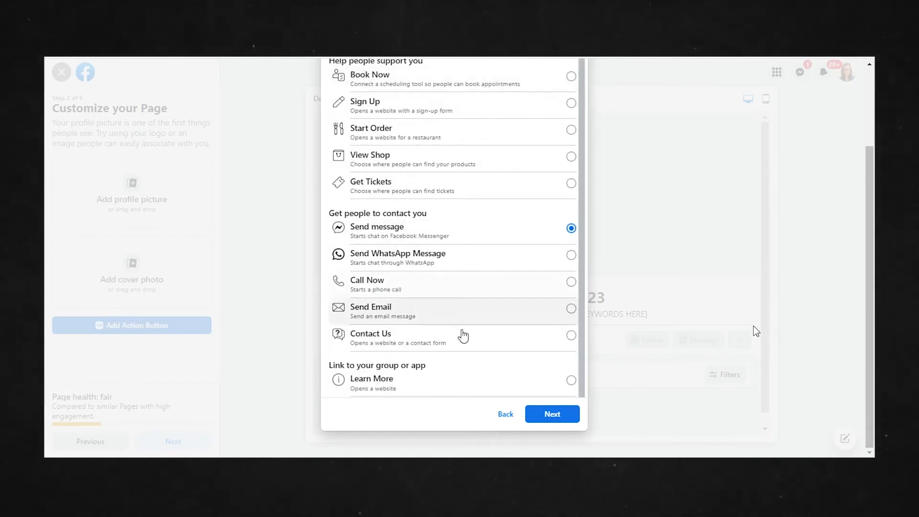
pyautogui.click(431, 336)
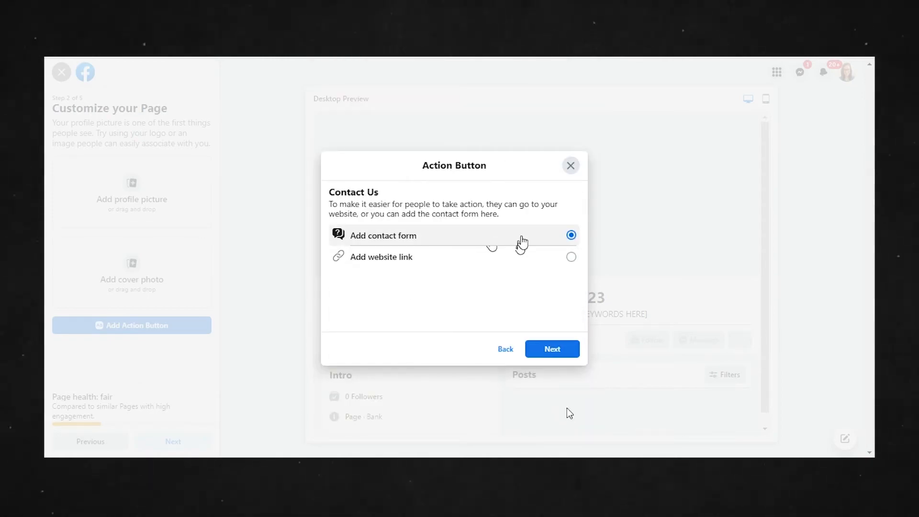
pyautogui.click(517, 261)
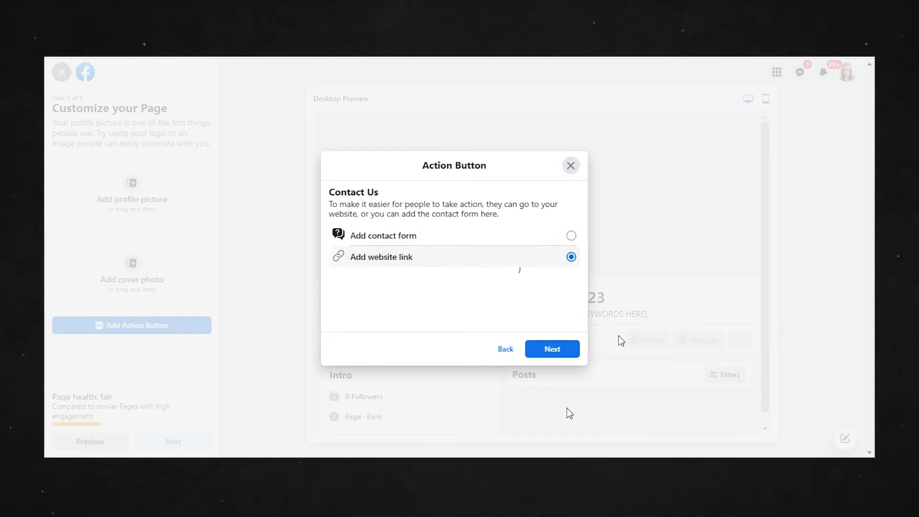
pyautogui.click(569, 349)
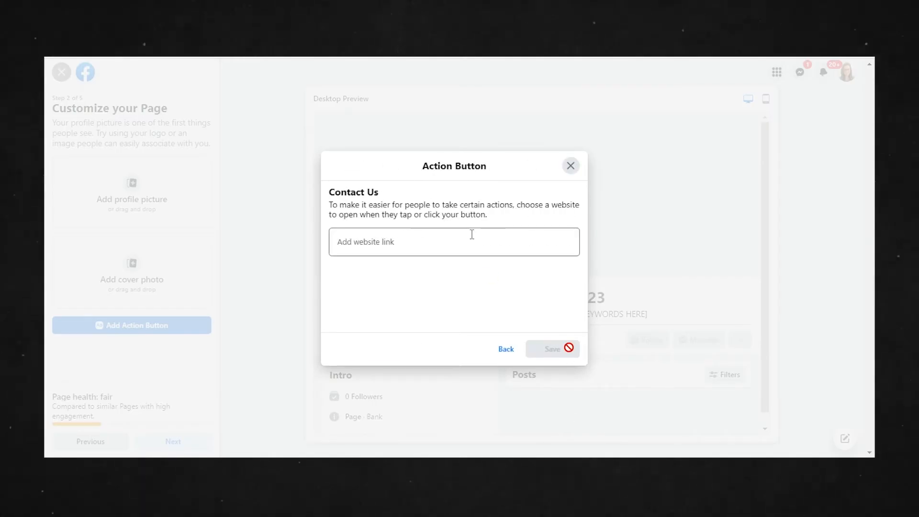
pyautogui.click(571, 165)
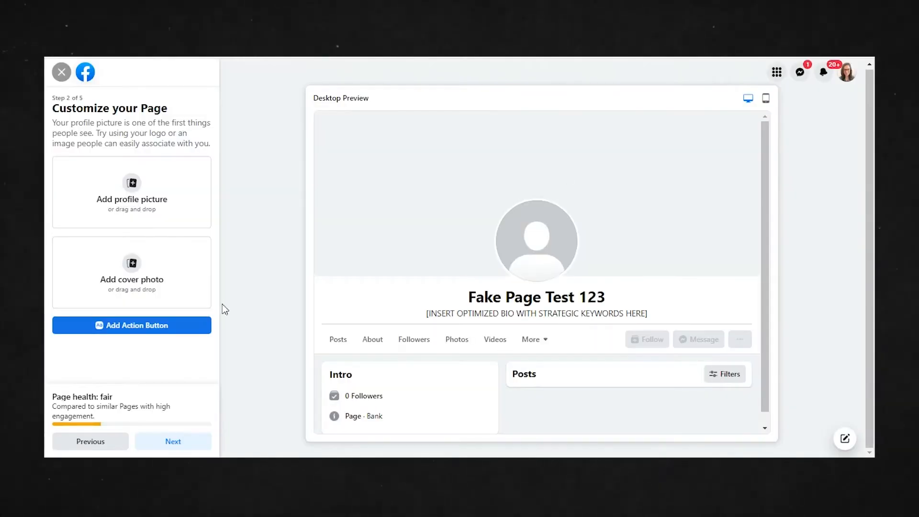
# Finish the Page setup without adding pictures, connecting WhatsApp, inviting friends or changing the notification options
pyautogui.click(185, 446)
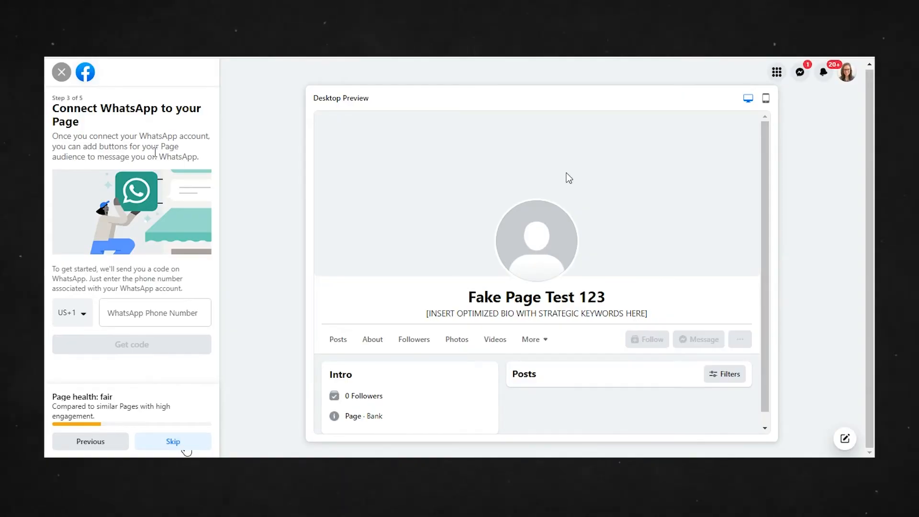
pyautogui.click(187, 448)
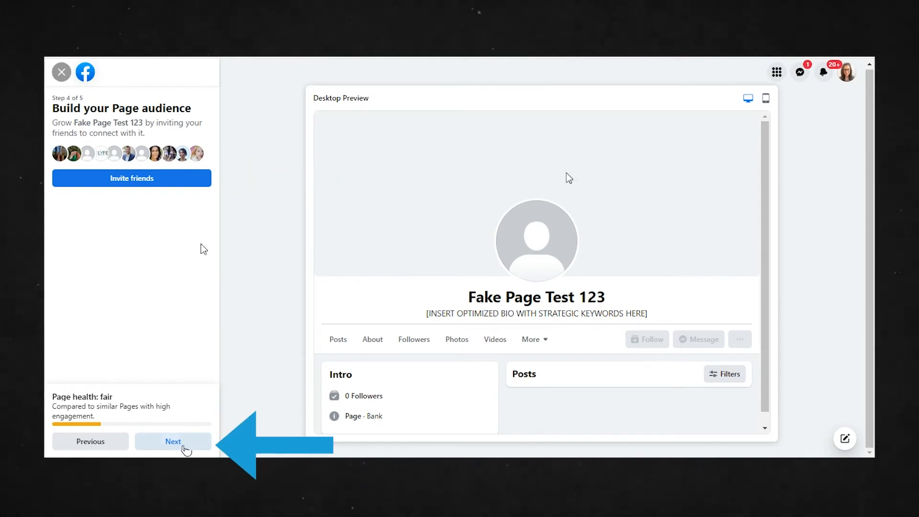
pyautogui.click(184, 447)
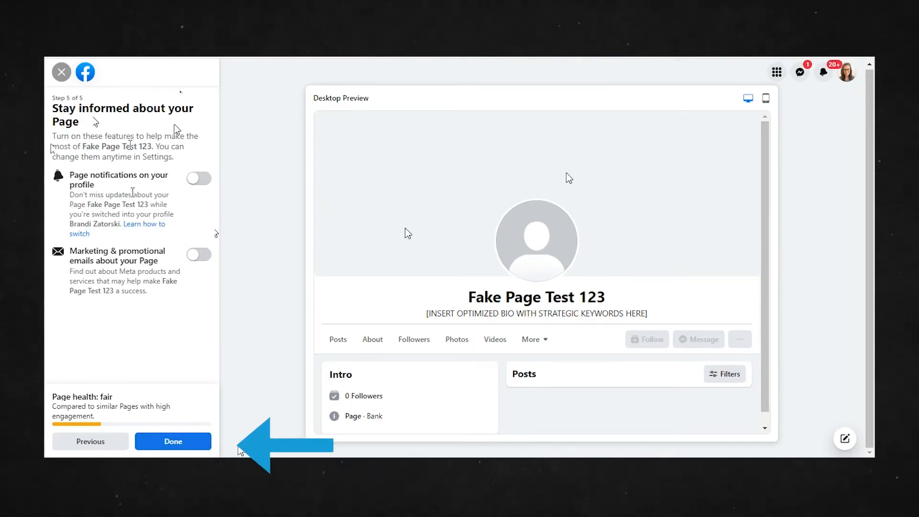
pyautogui.click(186, 442)
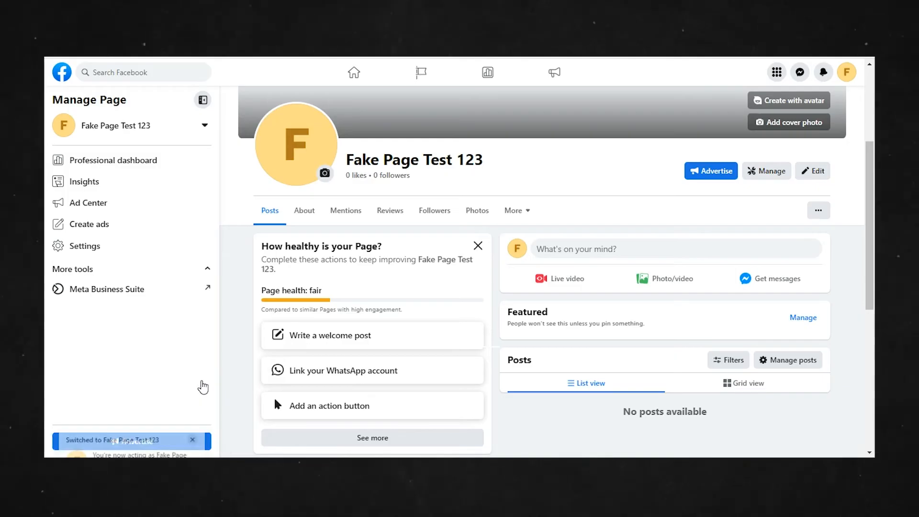